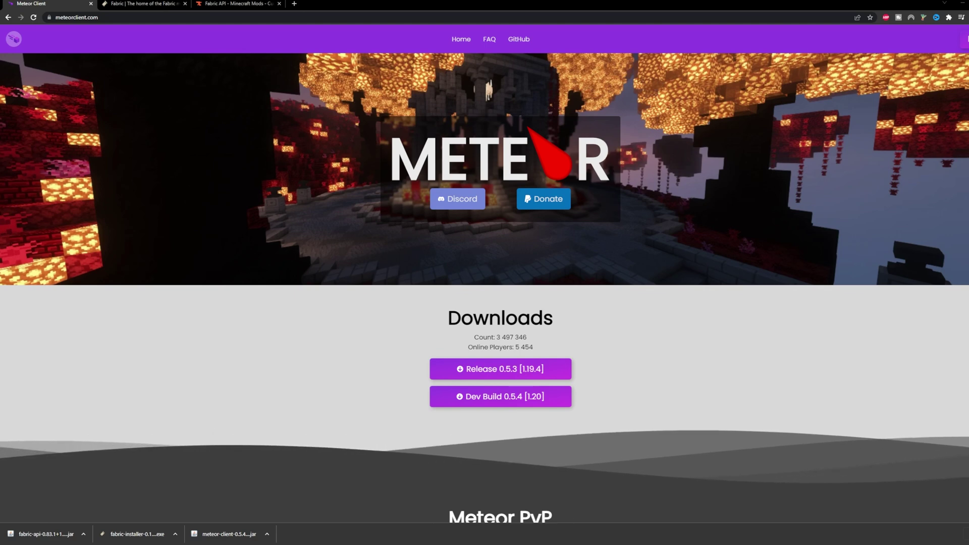
- Look over the Fabric, CurseForge and Meteor Client tabs, scrolling down the Meteor site
{"action": "left_click", "coordinate": [128, 7]}
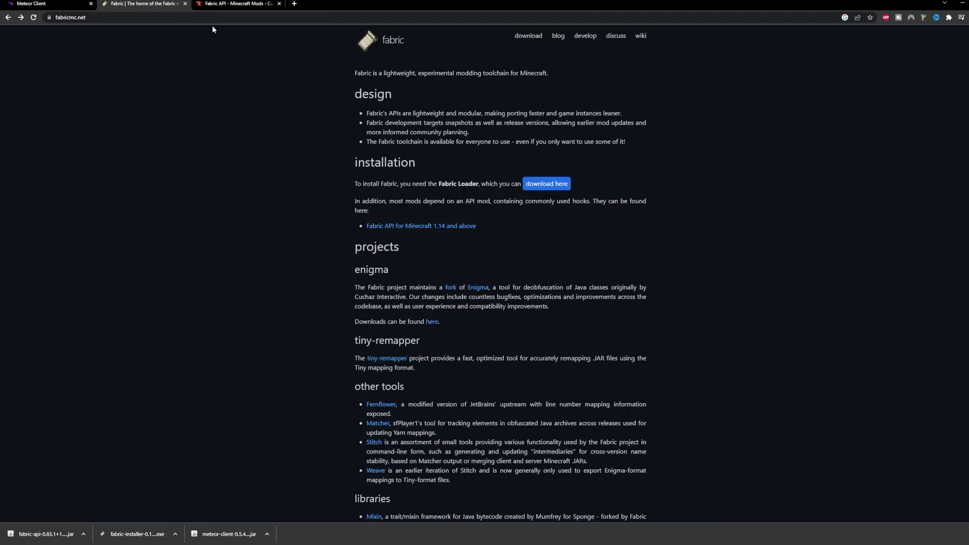
{"action": "left_click", "coordinate": [234, 4]}
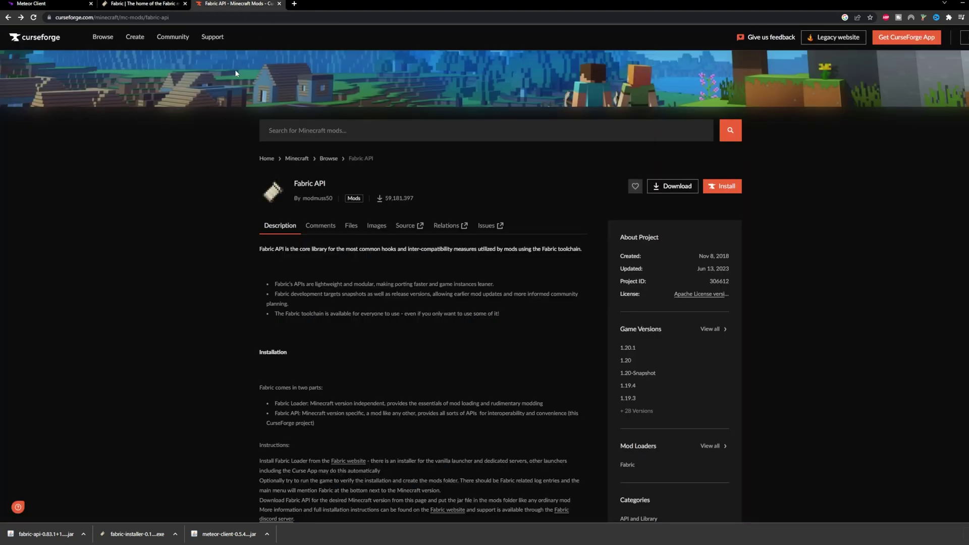
{"action": "key", "text": "ctrl+1"}
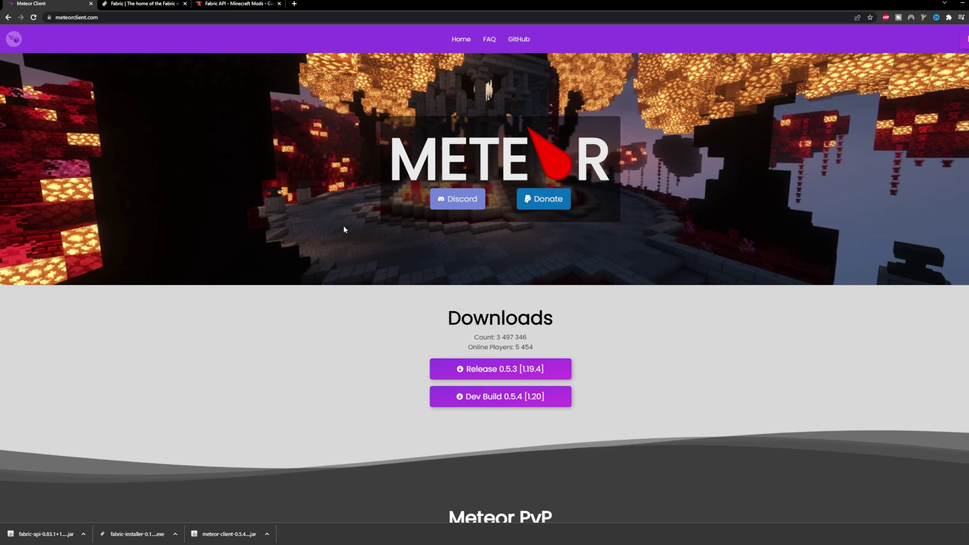
{"action": "scroll", "coordinate": [353, 242], "scroll_direction": "down", "scroll_amount": 2}
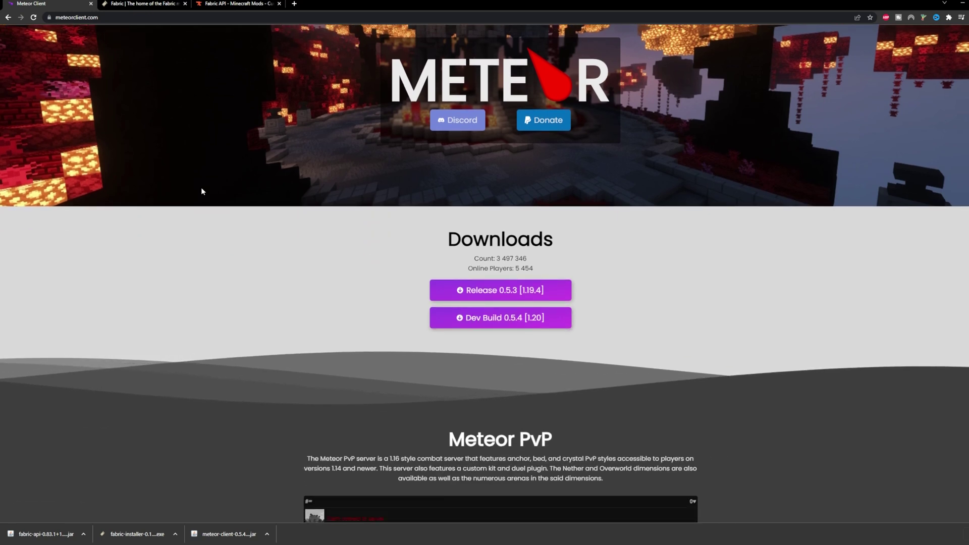
- Download the Fabric installer from fabricmc.net and return the Fabric site to its home page
{"action": "left_click", "coordinate": [142, 4]}
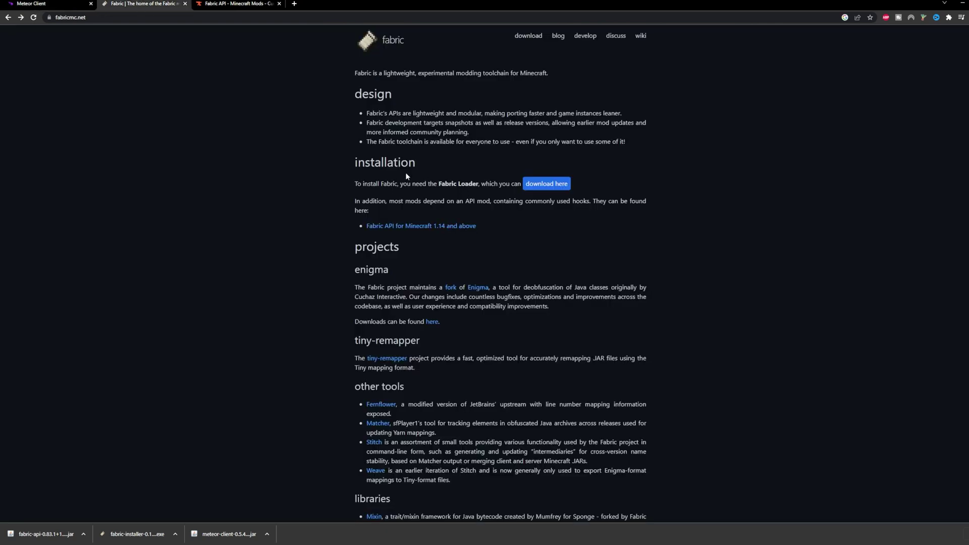
{"action": "left_click", "coordinate": [547, 186]}
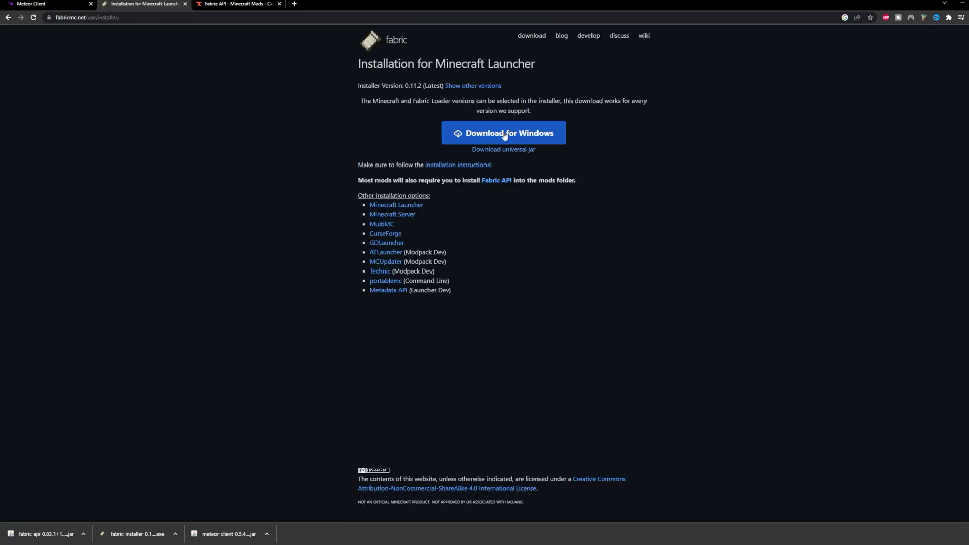
{"action": "left_click", "coordinate": [8, 18]}
- Open the Fabric API 0.83.1+1.20.1 main file details and launch the downloaded Fabric installer
{"action": "left_click", "coordinate": [237, 4]}
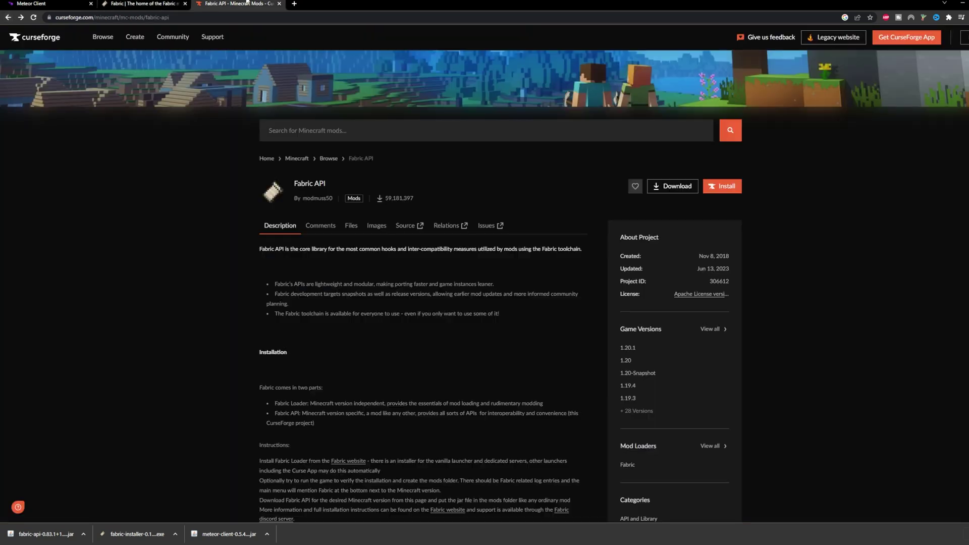
{"action": "scroll", "coordinate": [206, 195], "scroll_direction": "down", "scroll_amount": 5}
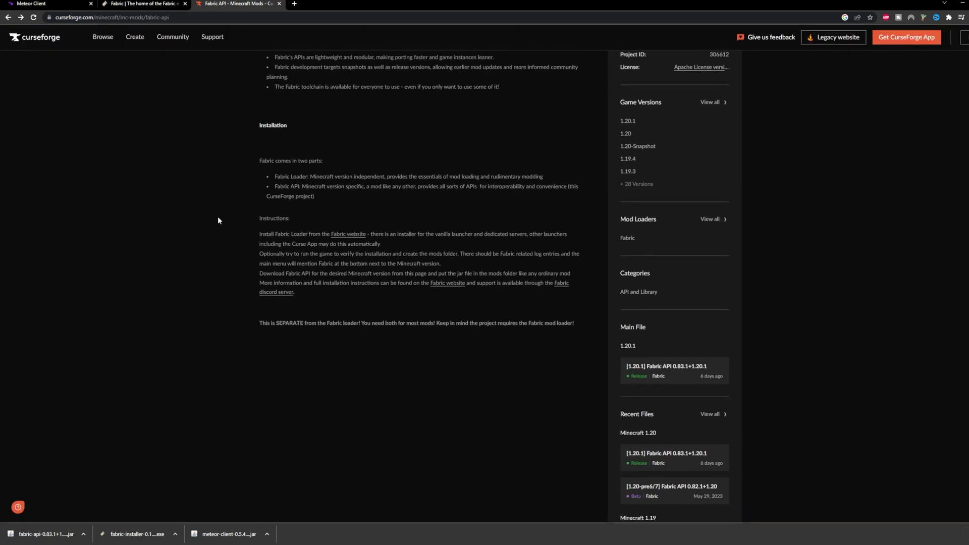
{"action": "scroll", "coordinate": [217, 216], "scroll_direction": "up", "scroll_amount": 4}
{"action": "scroll", "coordinate": [237, 179], "scroll_direction": "down", "scroll_amount": 5}
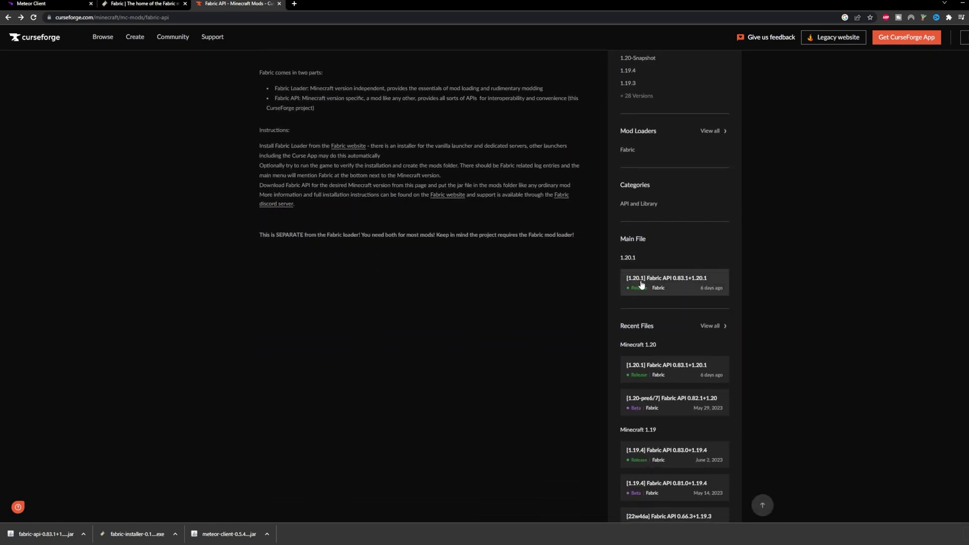
{"action": "left_click", "coordinate": [680, 287]}
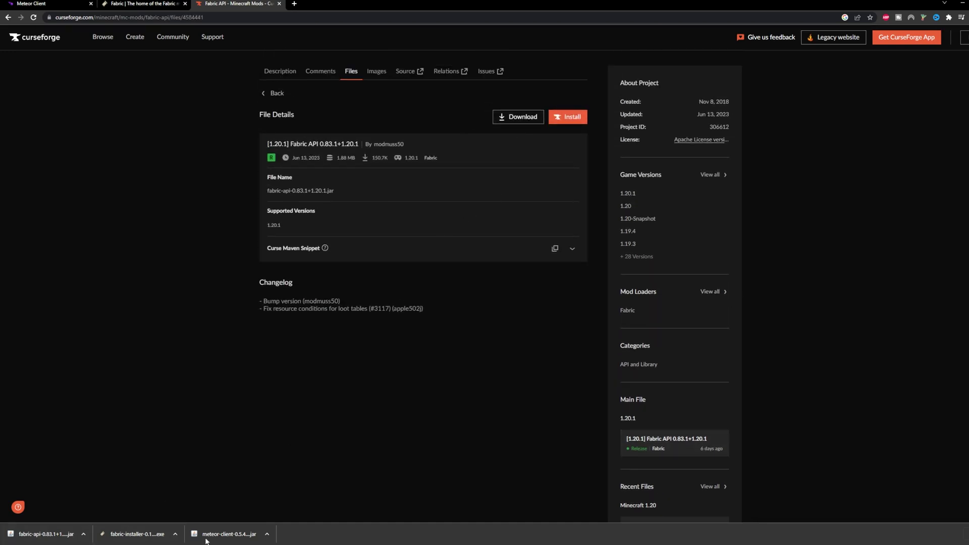
{"action": "left_click", "coordinate": [141, 539]}
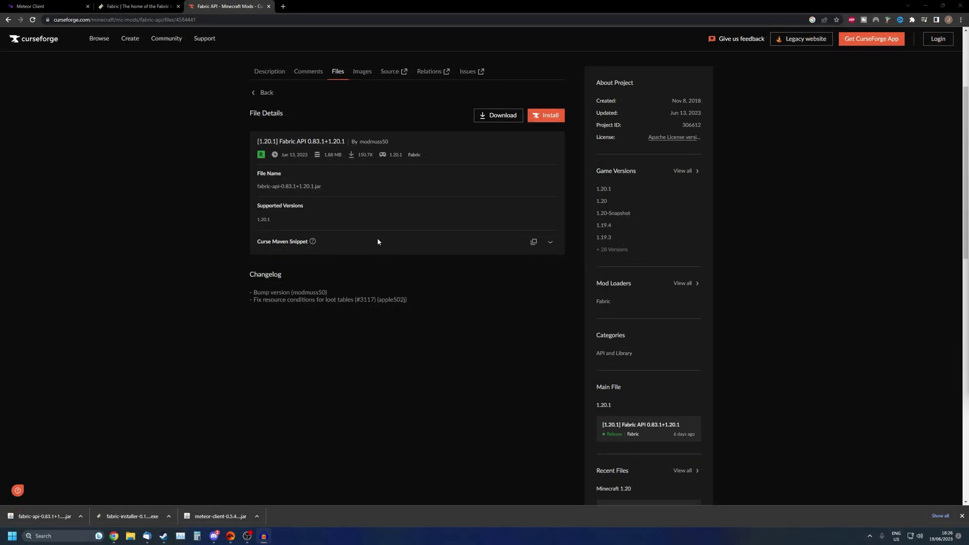
- Open %appdata%\.minecraft\mods in File Explorer and reposition the window
{"action": "key", "text": "super+r"}
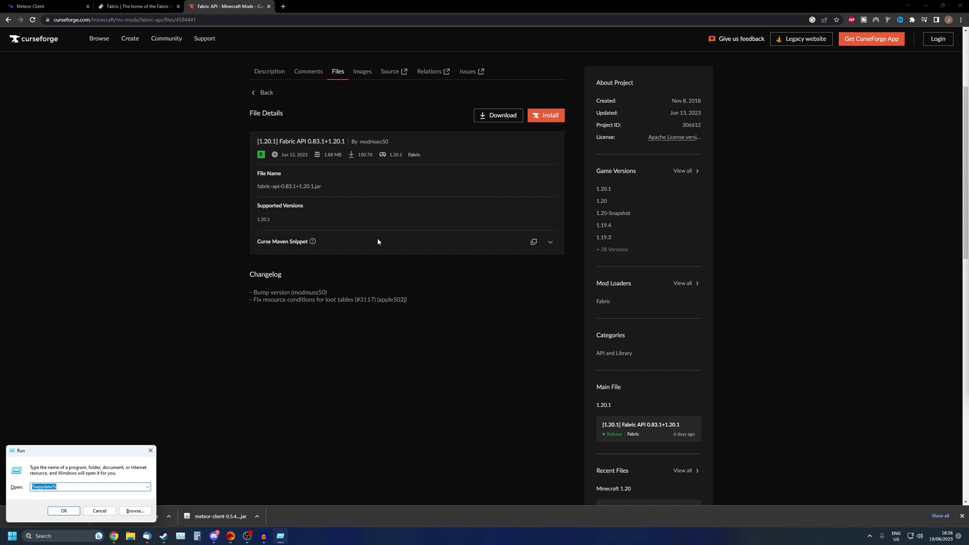
{"action": "key", "text": "Return"}
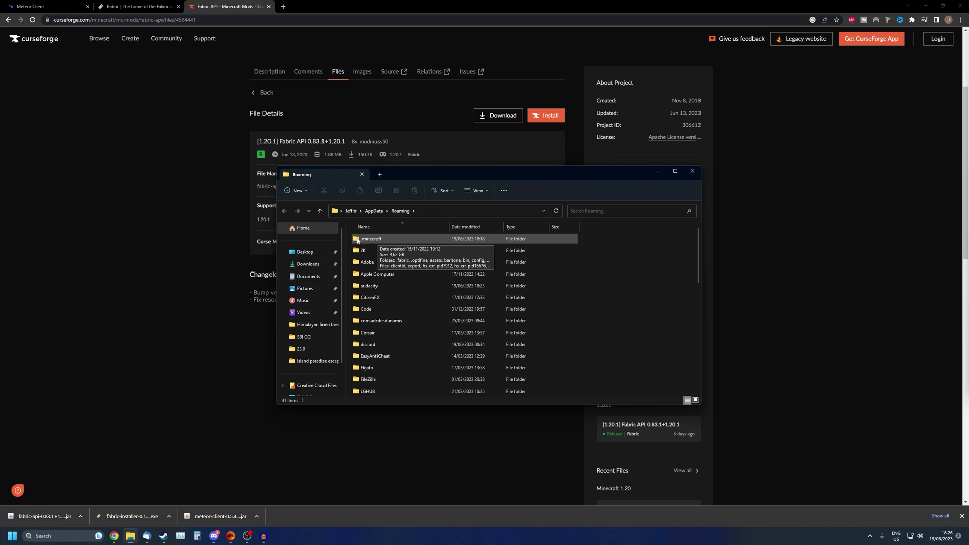
{"action": "double_click", "coordinate": [358, 239]}
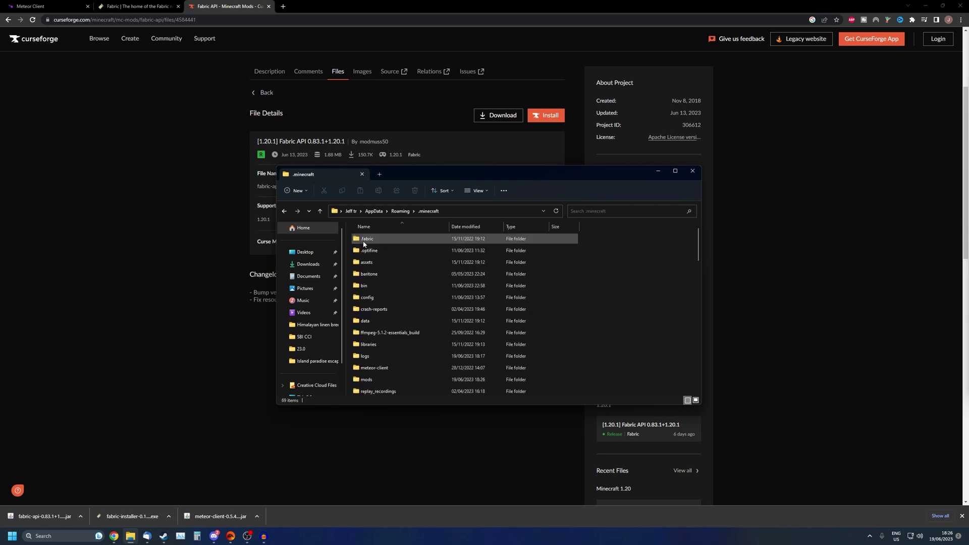
{"action": "double_click", "coordinate": [390, 380]}
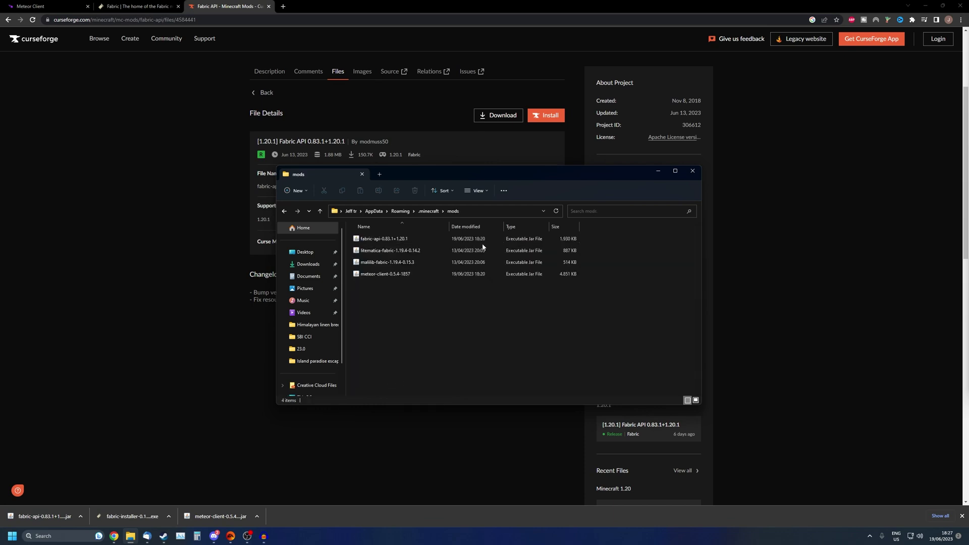
{"action": "left_click_drag", "start_coordinate": [463, 174], "coordinate": [438, 167]}
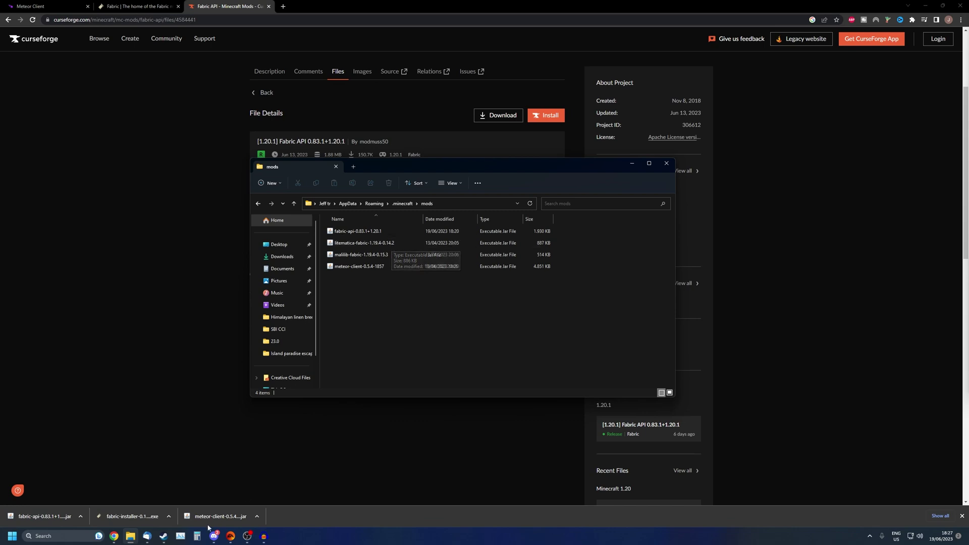
{"action": "left_click_drag", "start_coordinate": [439, 173], "coordinate": [424, 178]}
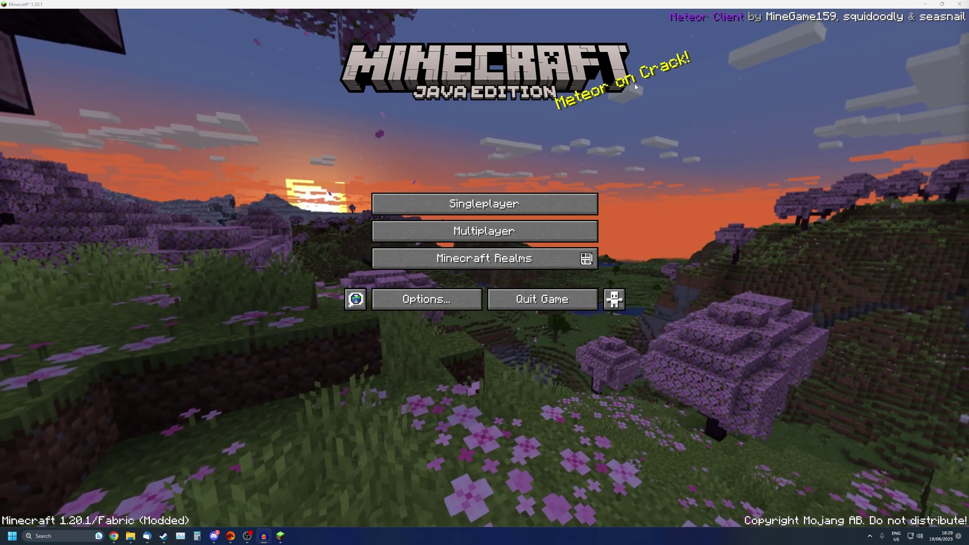
- Create a singleplayer world 'New World' in Creative mode with cheats on
{"action": "left_click", "coordinate": [531, 203]}
{"action": "left_click", "coordinate": [560, 479]}
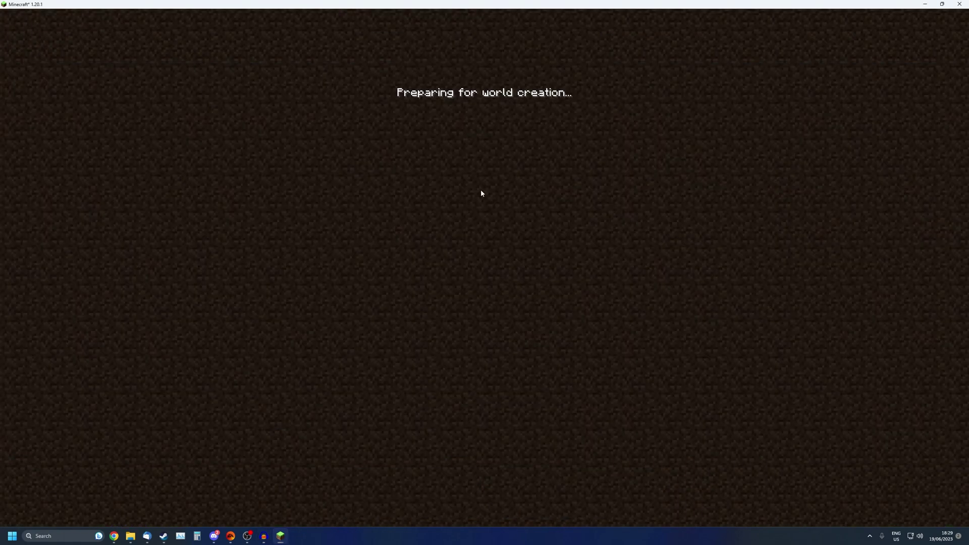
{"action": "left_click", "coordinate": [502, 150]}
{"action": "left_click", "coordinate": [505, 157]}
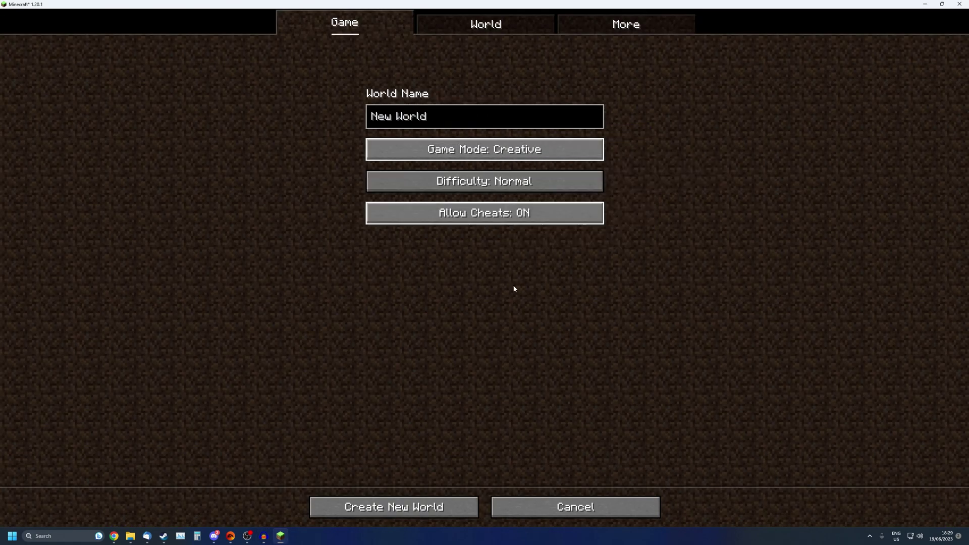
{"action": "left_click", "coordinate": [439, 507]}
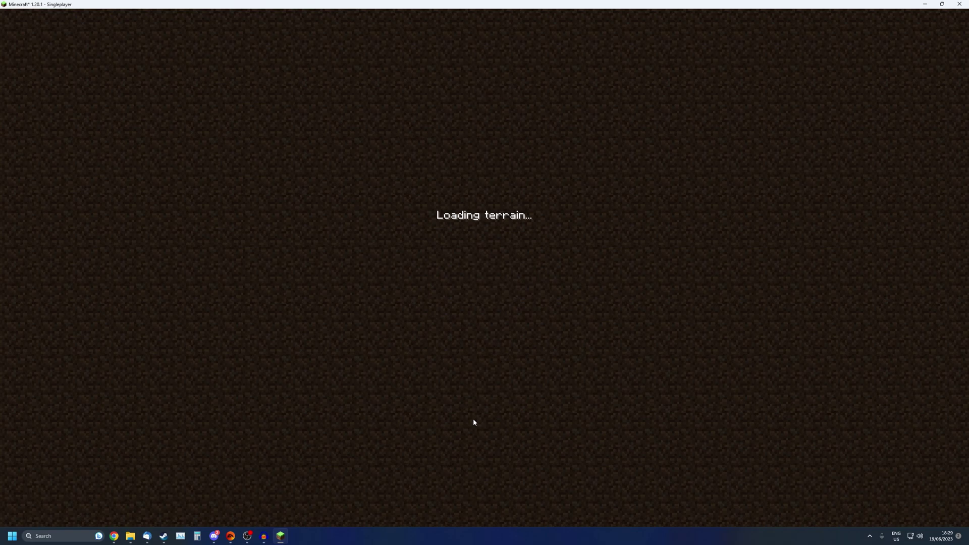
- Walk down the snowy slope, then send the Baritone '#tunnel' command in chat
{"action": "key", "text": "w"}
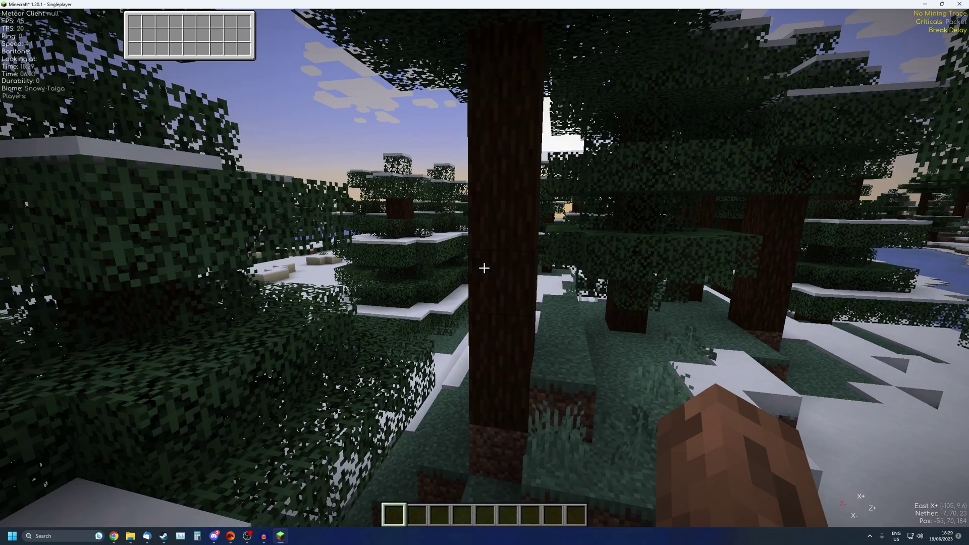
{"action": "key", "text": "w"}
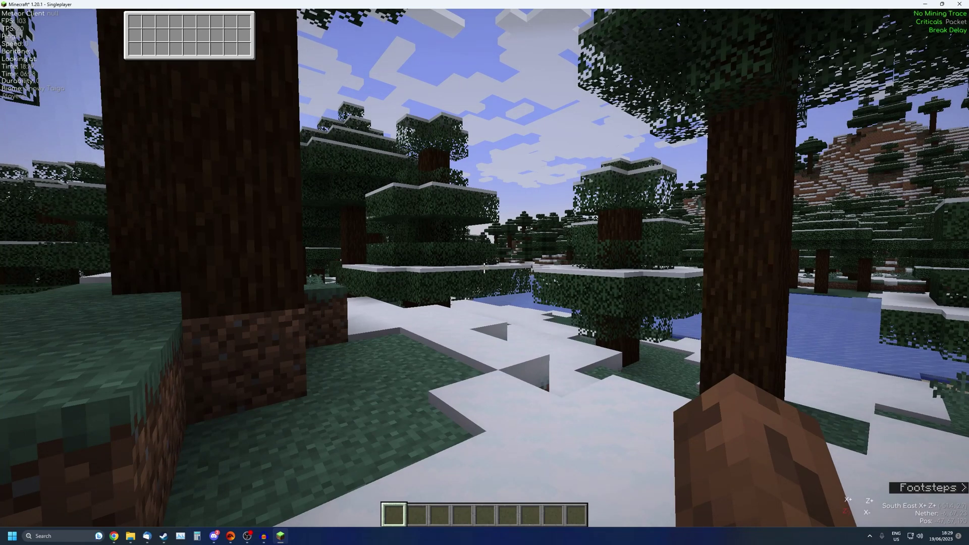
{"action": "key", "text": "t"}
{"action": "key", "text": "BackSpace"}
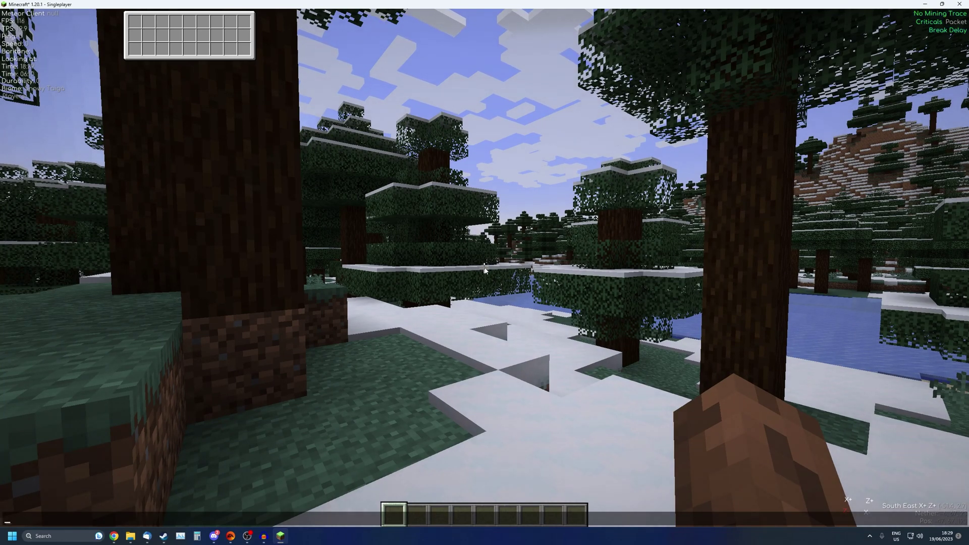
{"action": "type", "text": "."}
{"action": "key", "text": "Tab"}
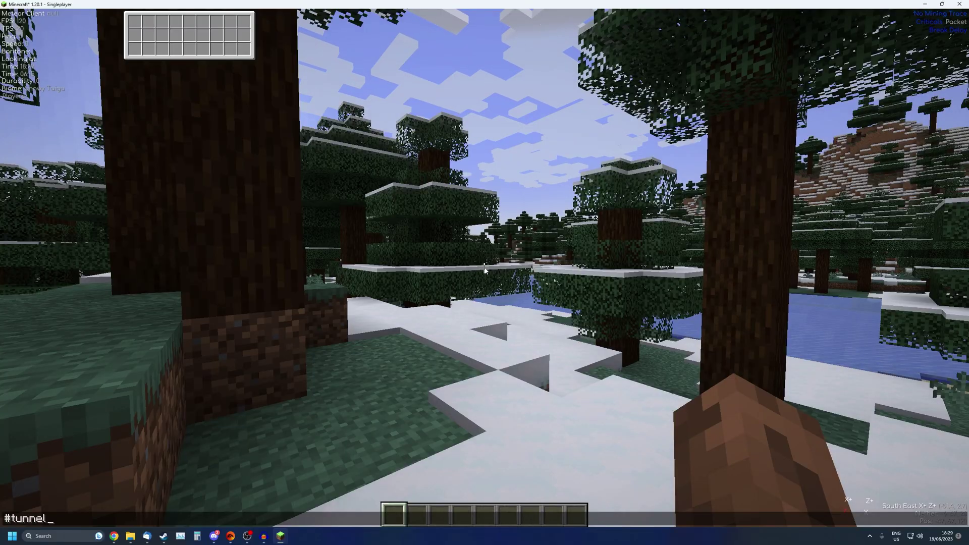
{"action": "type", "text": "#tunnel"}
{"action": "key", "text": "Return"}
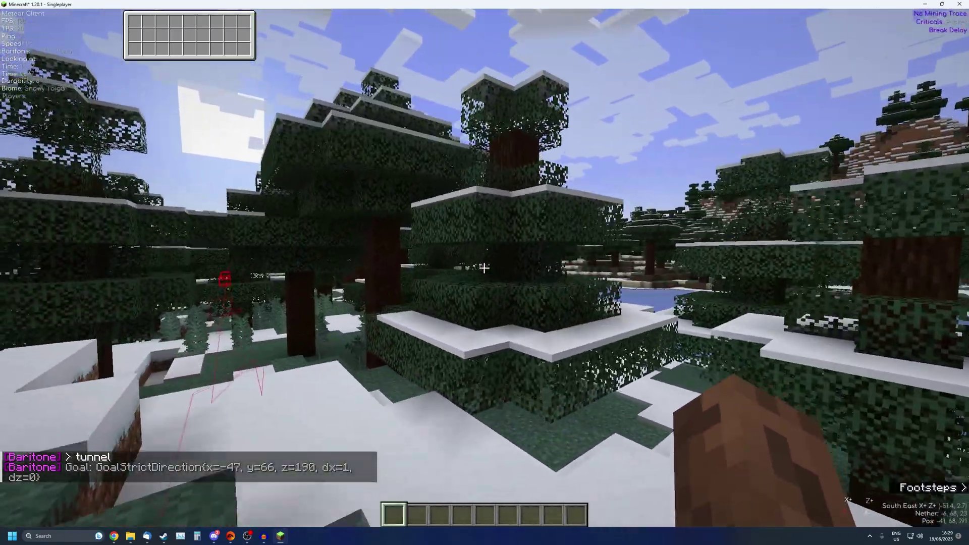